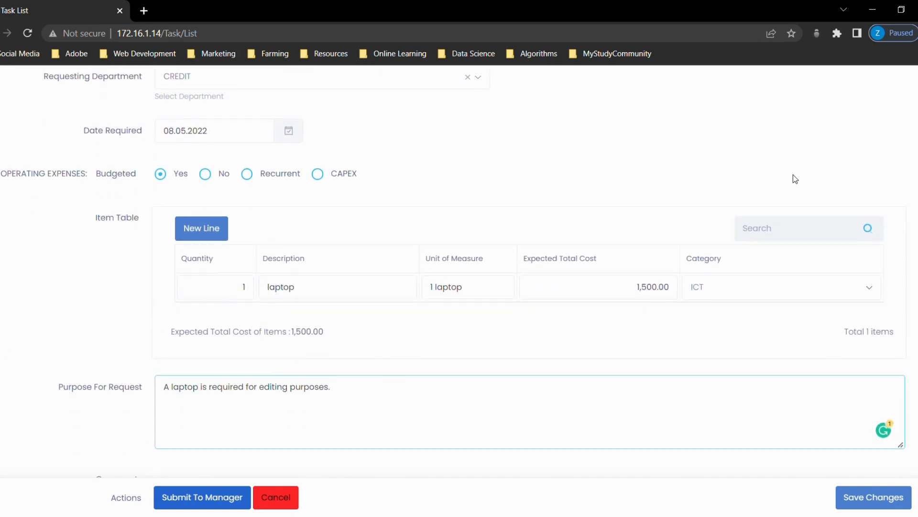
- Review the purchase request and the Request for Quotations form's vendors and items, and view its attached quotation request document
{"action": "scroll", "coordinate": [793, 175], "scroll_direction": "down", "scroll_amount": 1}
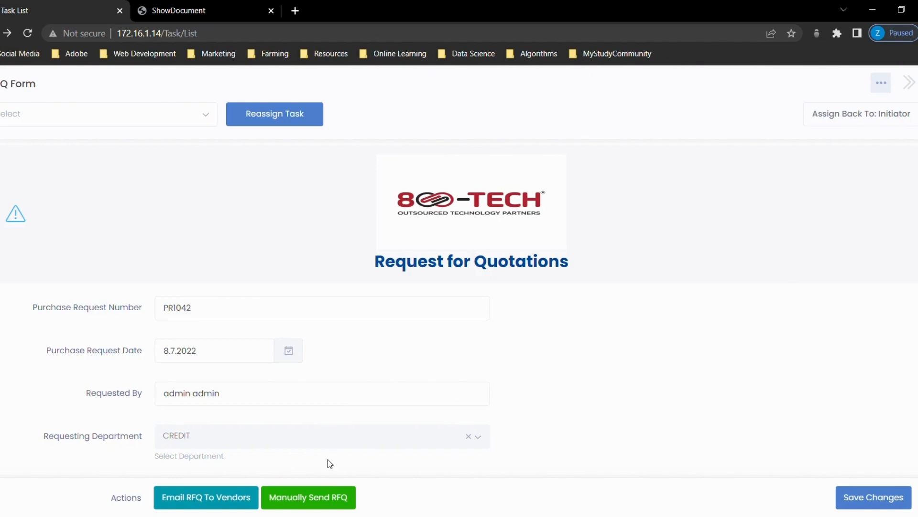
{"action": "scroll", "coordinate": [328, 459], "scroll_direction": "down", "scroll_amount": 2}
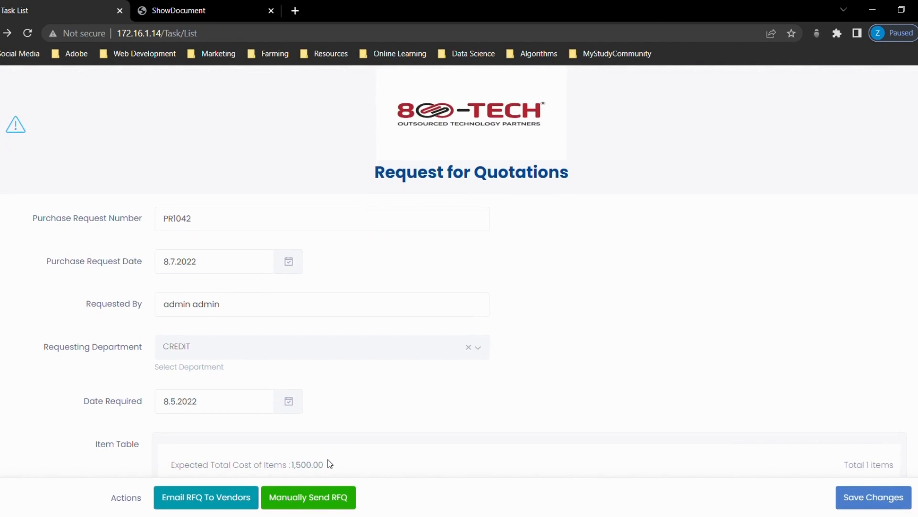
{"action": "scroll", "coordinate": [328, 459], "scroll_direction": "down", "scroll_amount": 3}
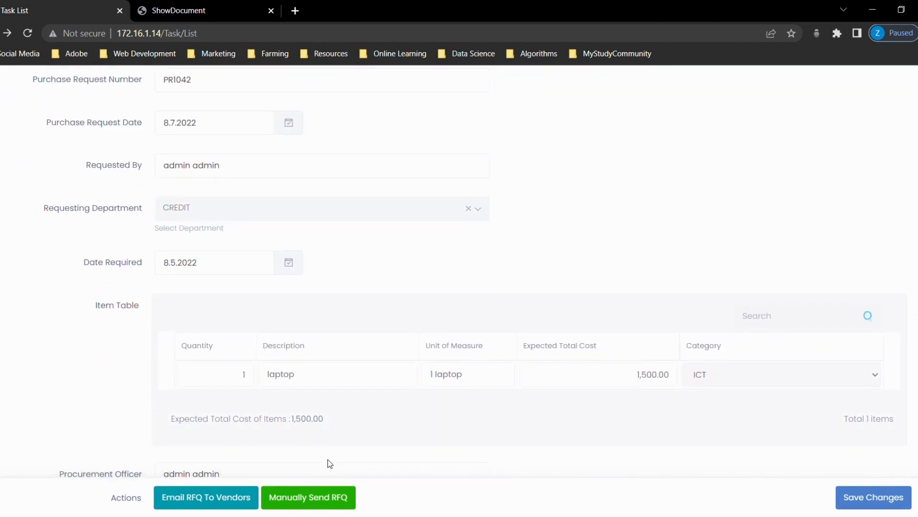
{"action": "scroll", "coordinate": [328, 459], "scroll_direction": "down", "scroll_amount": 6}
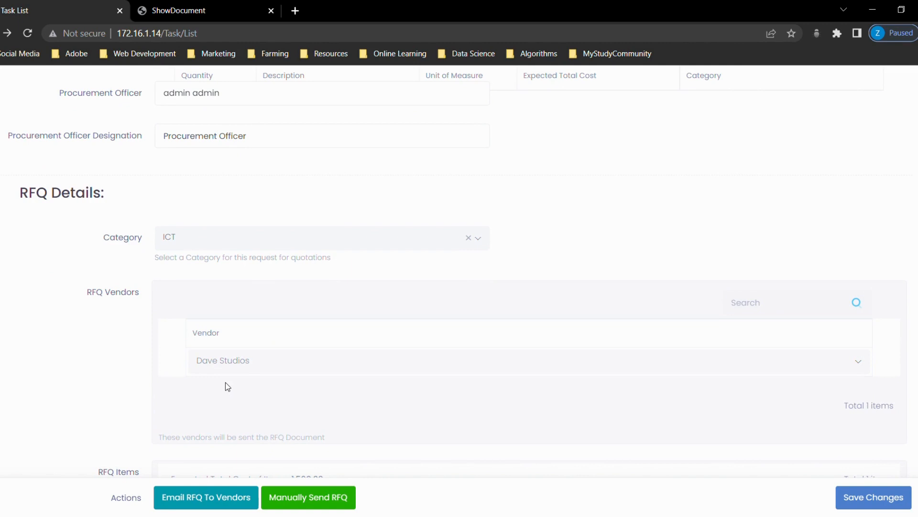
{"action": "scroll", "coordinate": [225, 383], "scroll_direction": "down", "scroll_amount": 5}
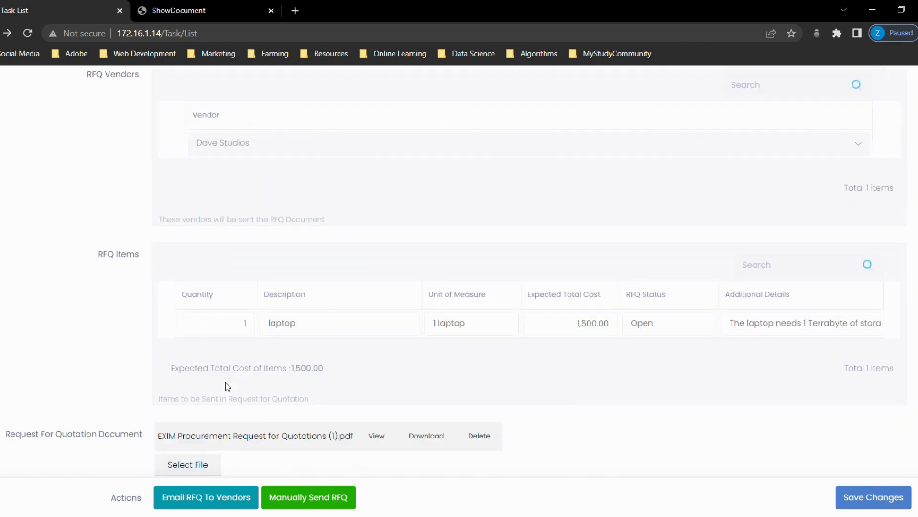
{"action": "scroll", "coordinate": [227, 386], "scroll_direction": "up", "scroll_amount": 1}
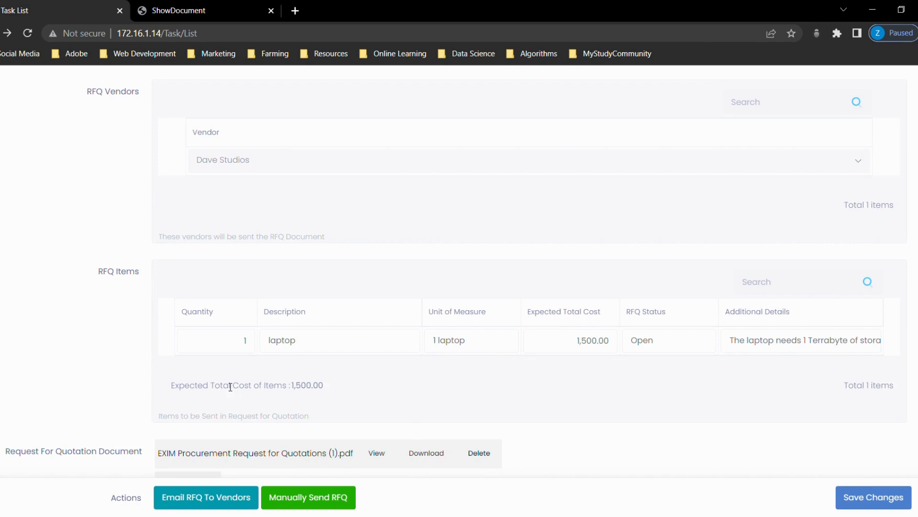
{"action": "scroll", "coordinate": [230, 386], "scroll_direction": "down", "scroll_amount": 1}
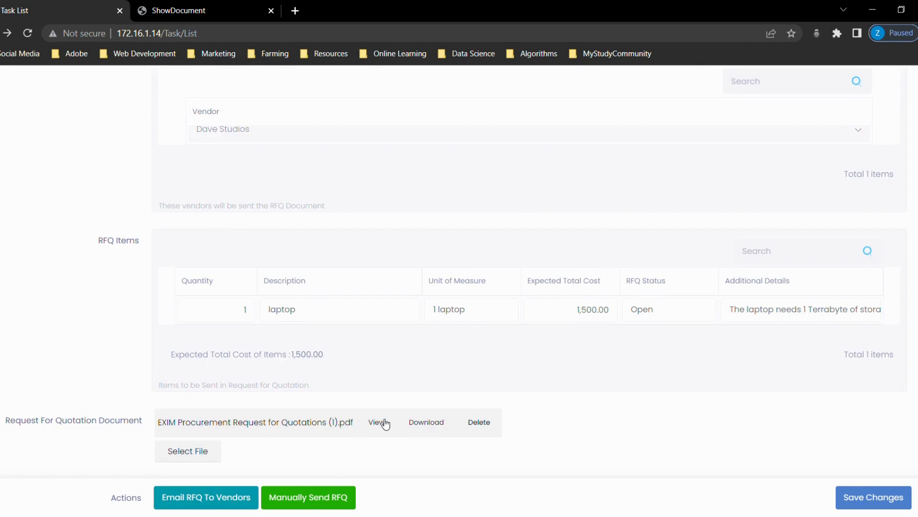
{"action": "left_click", "coordinate": [238, 17]}
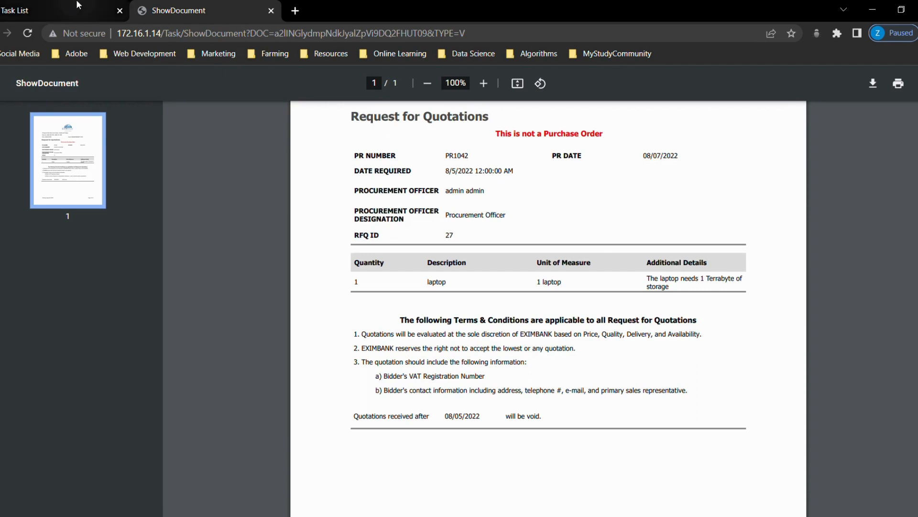
{"action": "left_click", "coordinate": [62, 10]}
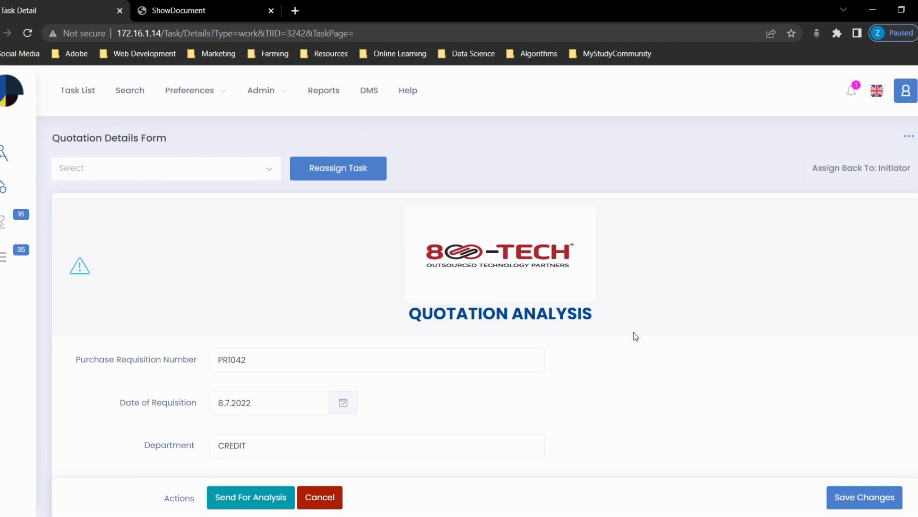
- Review the Quotation Details Form's requisition items, quotation review table and first company quotation
{"action": "scroll", "coordinate": [635, 336], "scroll_direction": "down", "scroll_amount": 2}
{"action": "scroll", "coordinate": [636, 337], "scroll_direction": "down", "scroll_amount": 5}
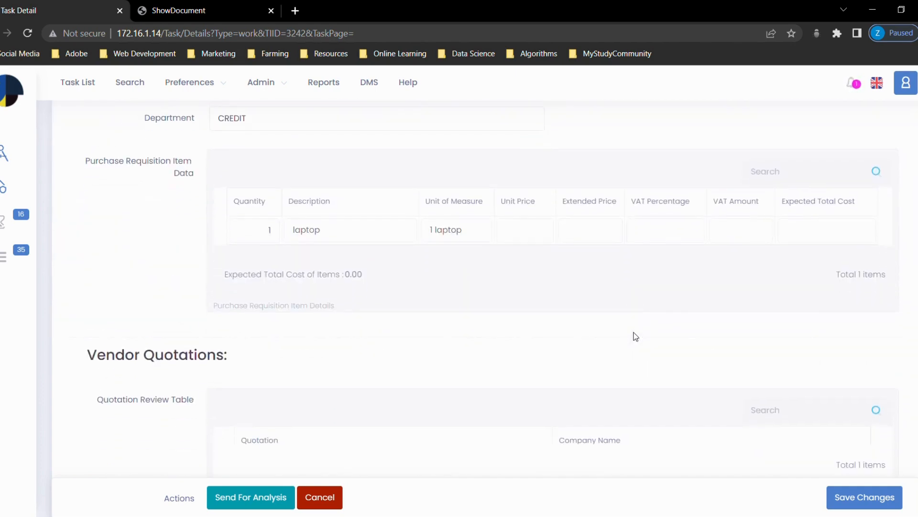
{"action": "scroll", "coordinate": [636, 336], "scroll_direction": "down", "scroll_amount": 4}
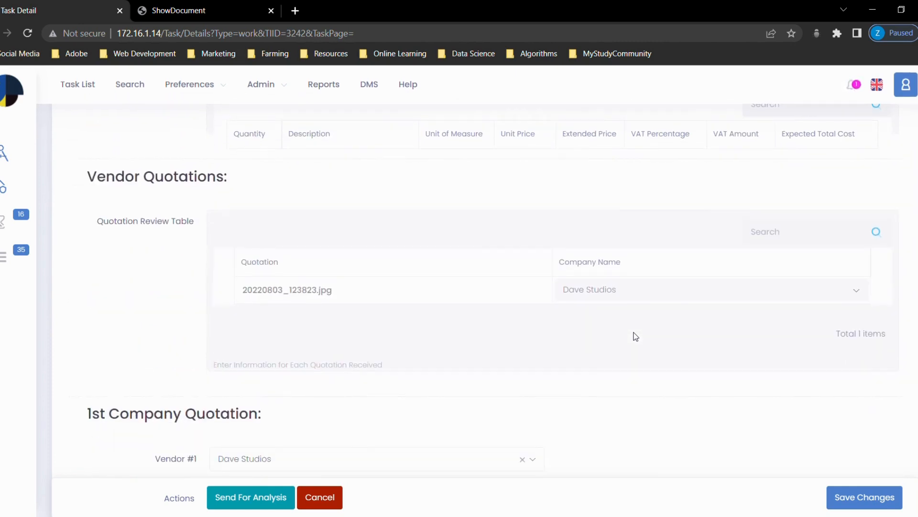
{"action": "scroll", "coordinate": [636, 336], "scroll_direction": "down", "scroll_amount": 1}
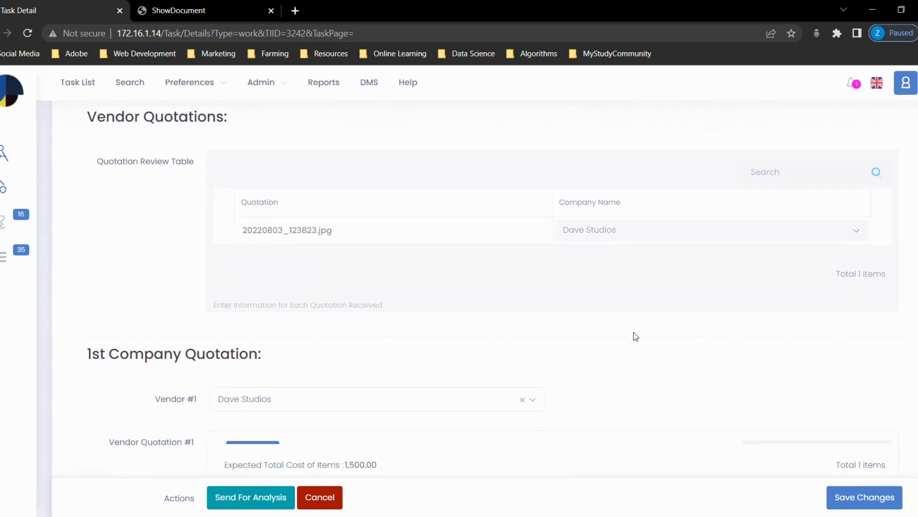
{"action": "scroll", "coordinate": [636, 336], "scroll_direction": "down", "scroll_amount": 4}
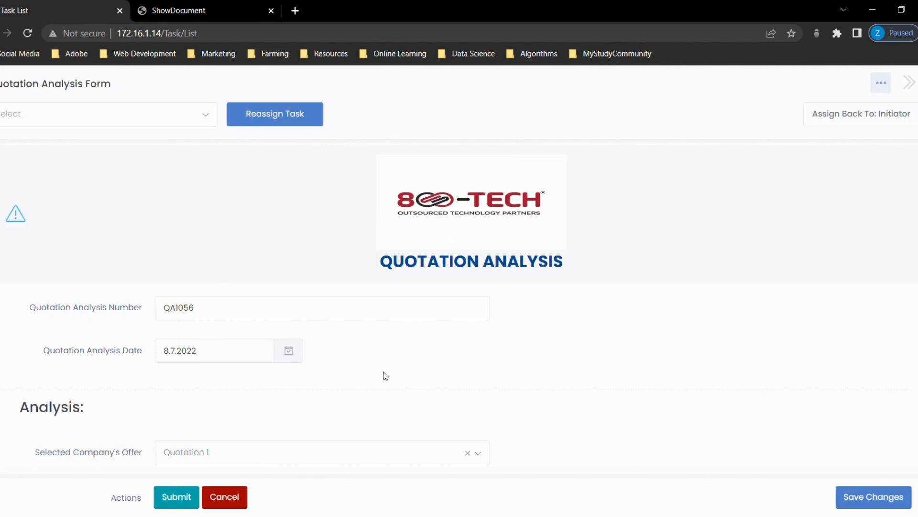
- Review the Quotation Analysis Form's selected offer, selection rationale, payment terms and comments
{"action": "scroll", "coordinate": [386, 375], "scroll_direction": "down", "scroll_amount": 2}
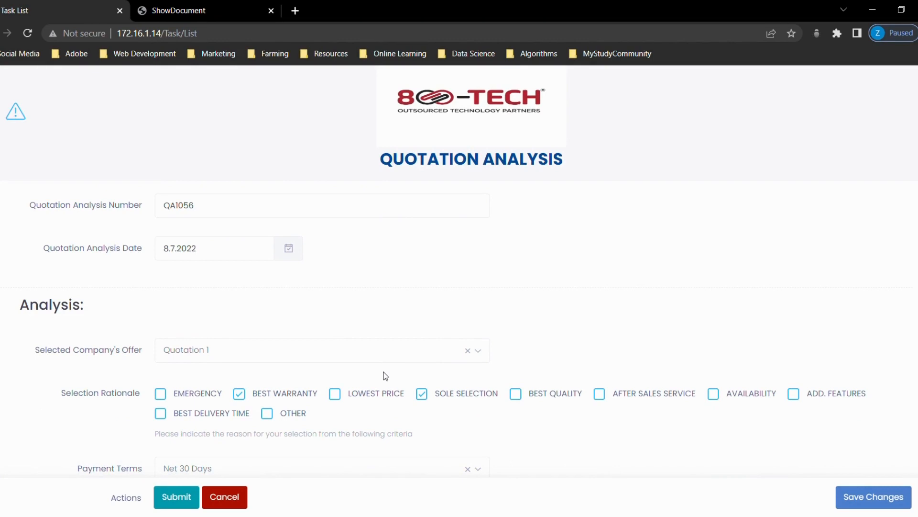
{"action": "scroll", "coordinate": [385, 376], "scroll_direction": "down", "scroll_amount": 2}
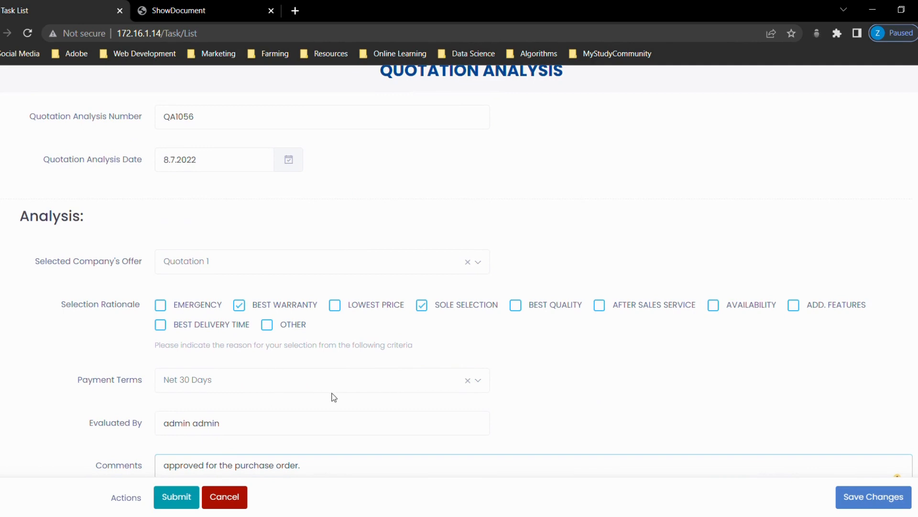
{"action": "scroll", "coordinate": [333, 397], "scroll_direction": "down", "scroll_amount": 1}
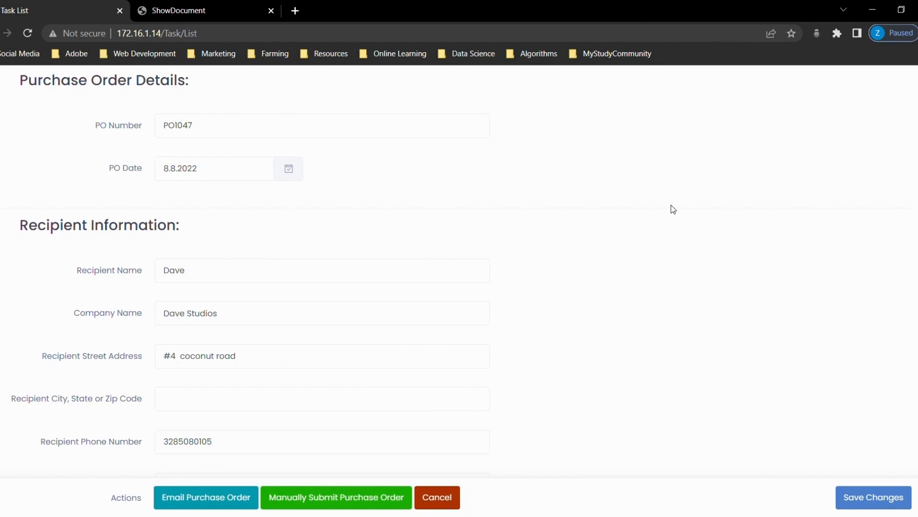
- Review the purchase order form's recipient, purchaser and item details, and view its attached purchase order document
{"action": "scroll", "coordinate": [738, 328], "scroll_direction": "down", "scroll_amount": 3}
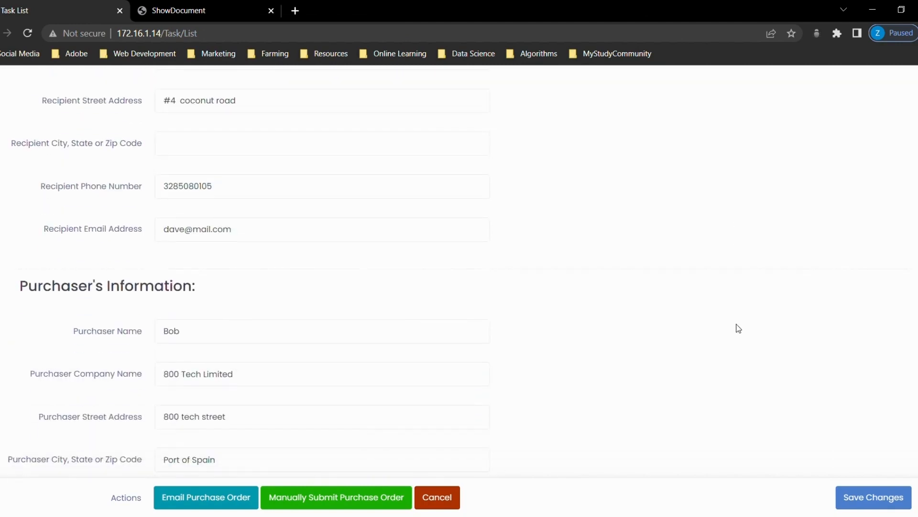
{"action": "scroll", "coordinate": [738, 328], "scroll_direction": "down", "scroll_amount": 4}
{"action": "scroll", "coordinate": [738, 328], "scroll_direction": "down", "scroll_amount": 4}
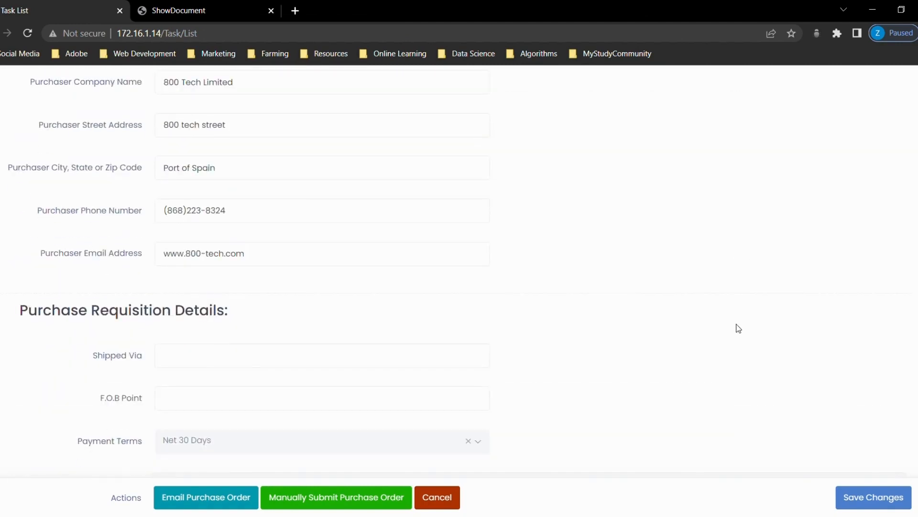
{"action": "scroll", "coordinate": [739, 328], "scroll_direction": "down", "scroll_amount": 4}
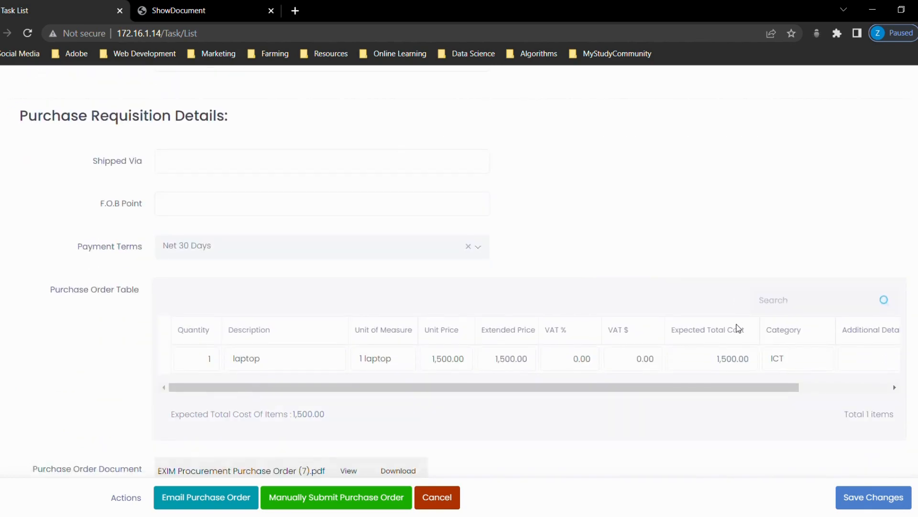
{"action": "scroll", "coordinate": [739, 328], "scroll_direction": "down", "scroll_amount": 2}
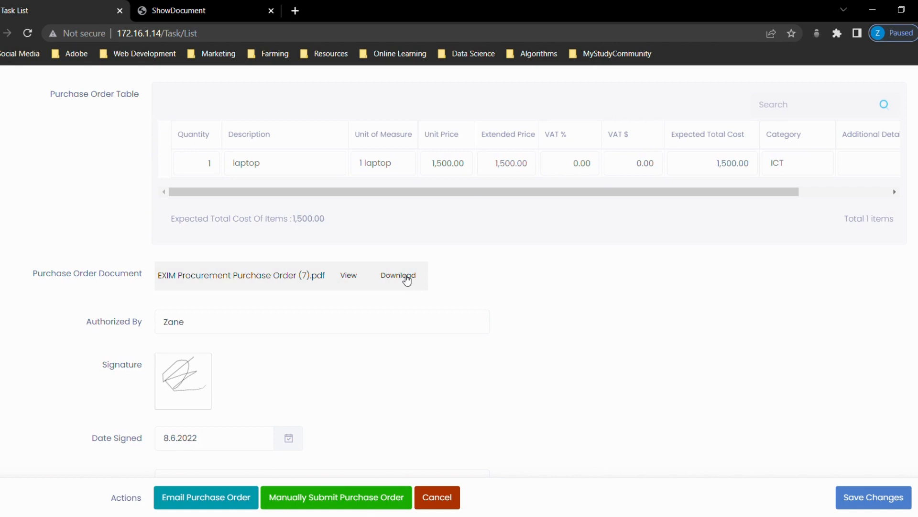
{"action": "left_click", "coordinate": [349, 276]}
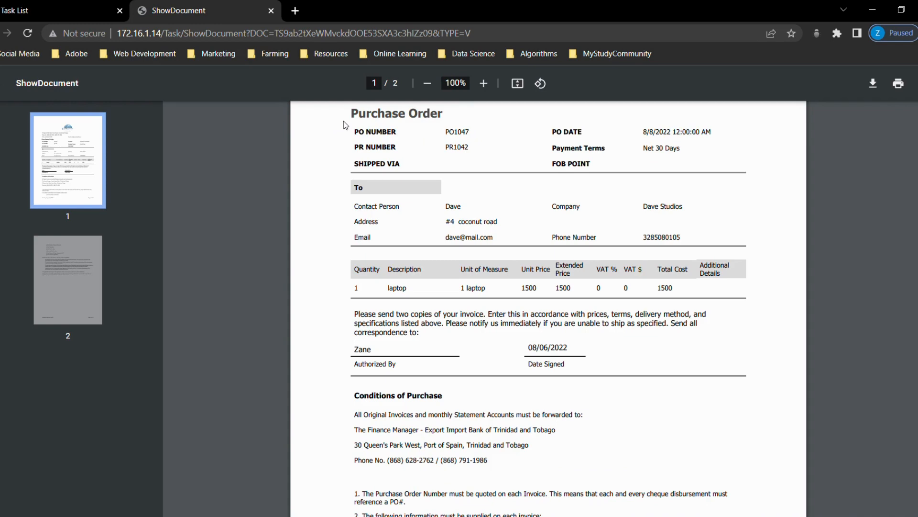
{"action": "left_click", "coordinate": [25, 6]}
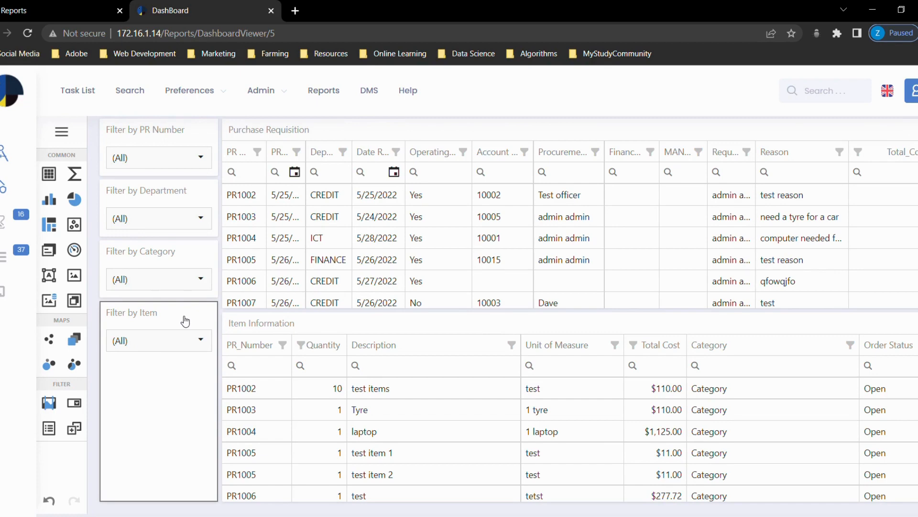
- Filter the procurement dashboard by PR number PR1042
{"action": "left_click", "coordinate": [201, 163]}
{"action": "left_click", "coordinate": [200, 158]}
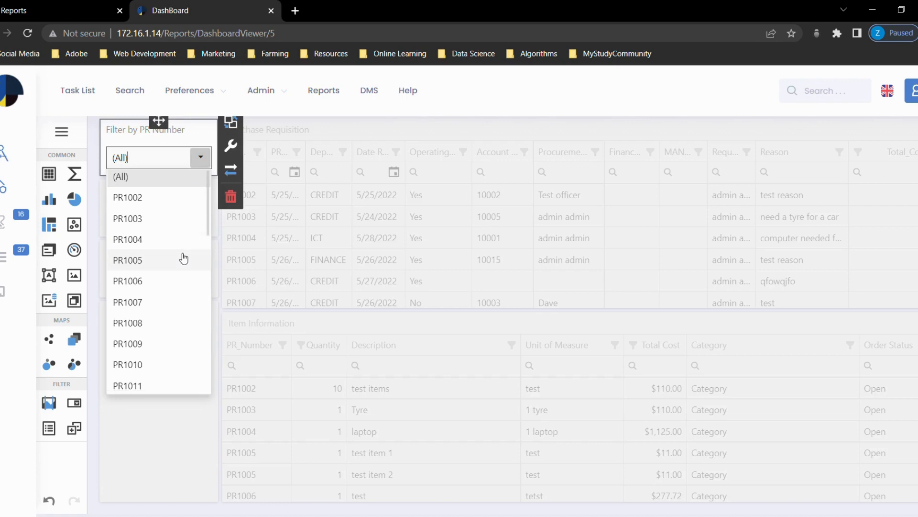
{"action": "scroll", "coordinate": [184, 259], "scroll_direction": "down", "scroll_amount": 10}
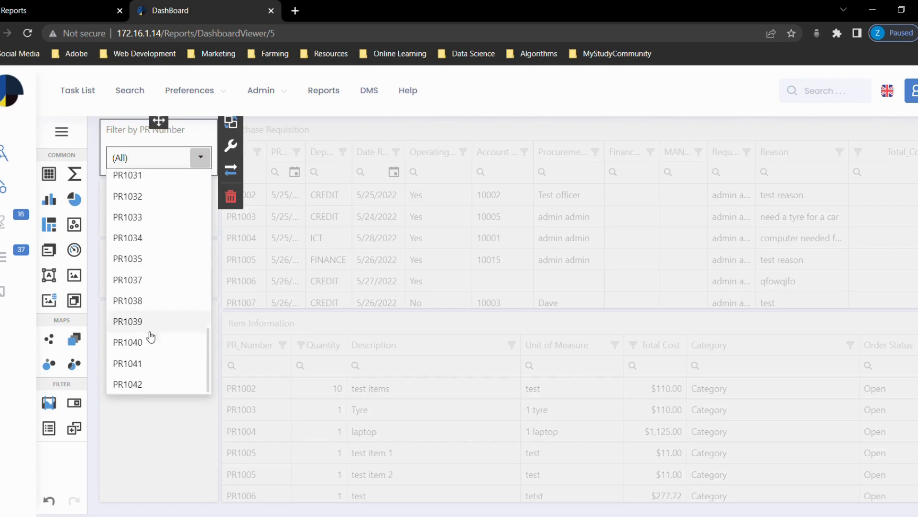
{"action": "left_click", "coordinate": [139, 385]}
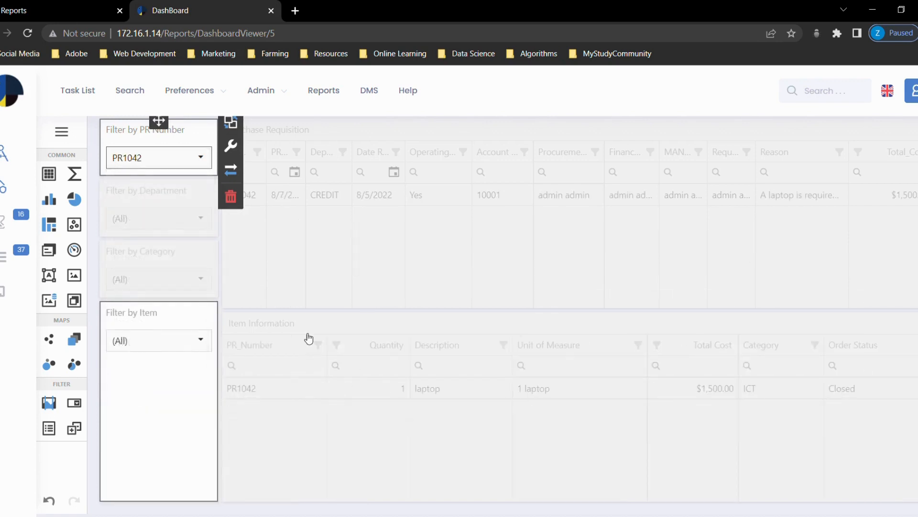
{"action": "left_click", "coordinate": [442, 272]}
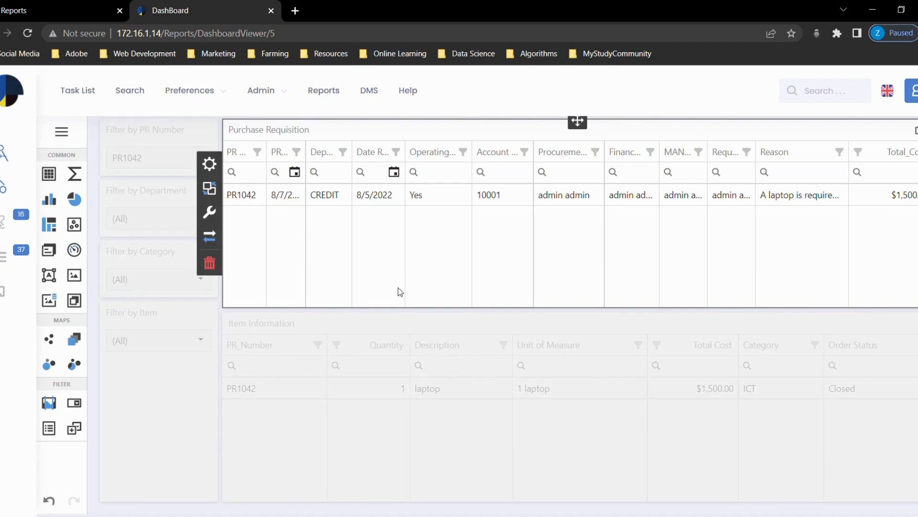
{"action": "left_click", "coordinate": [531, 87]}
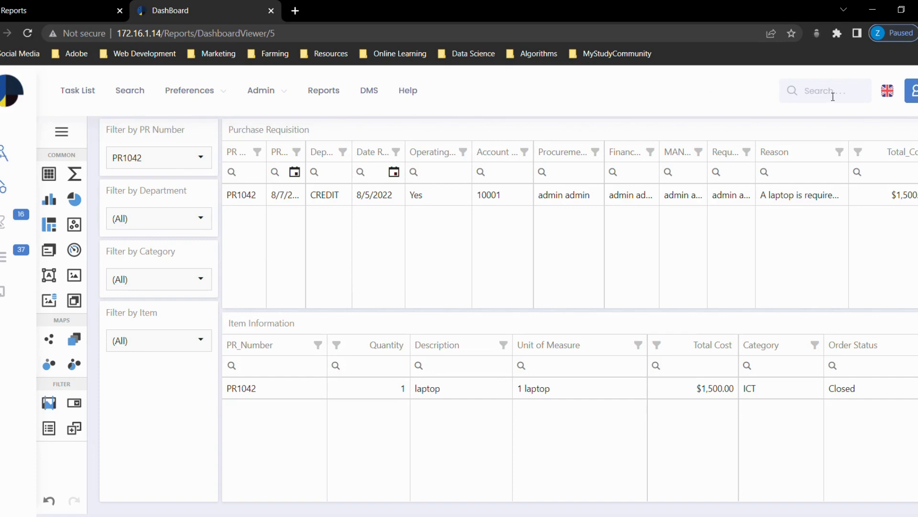
- Check the export formats offered for the dashboard's Purchase Requisition table without exporting it
{"action": "left_click", "coordinate": [915, 134]}
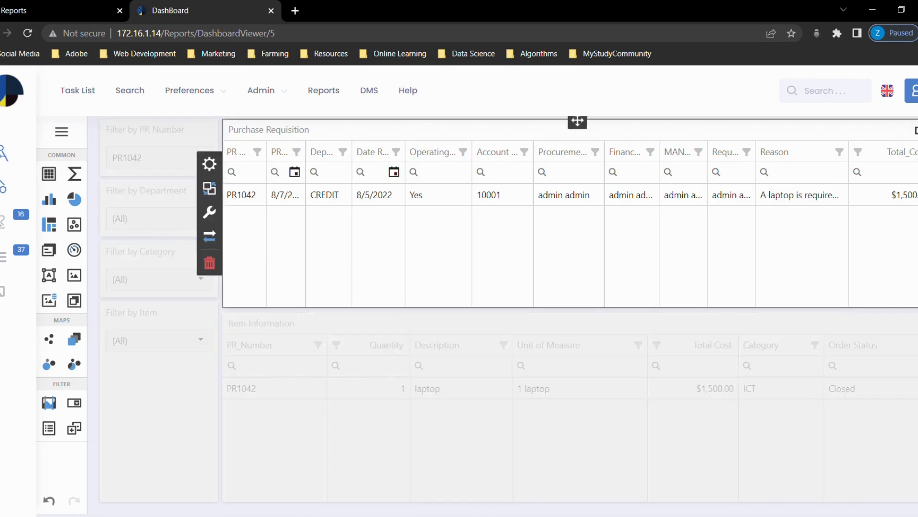
{"action": "left_click", "coordinate": [916, 130]}
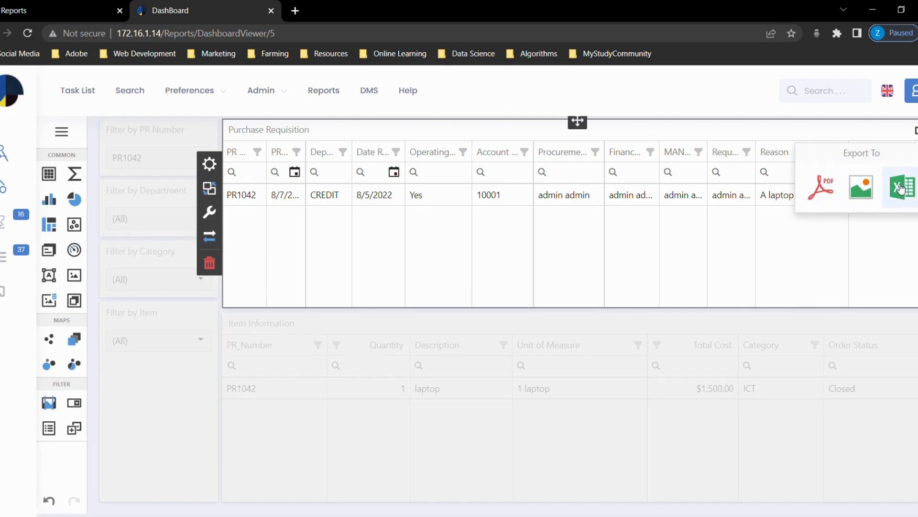
{"action": "left_click", "coordinate": [665, 100]}
{"action": "left_click", "coordinate": [618, 98]}
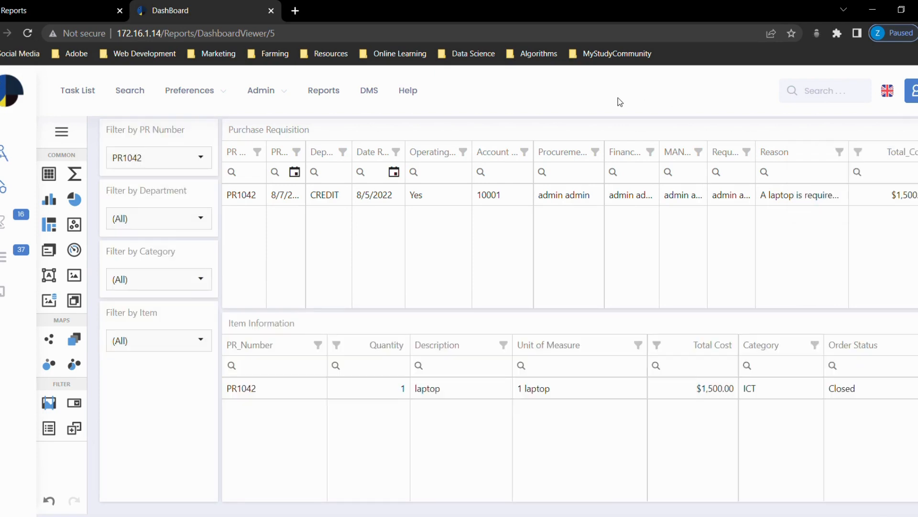